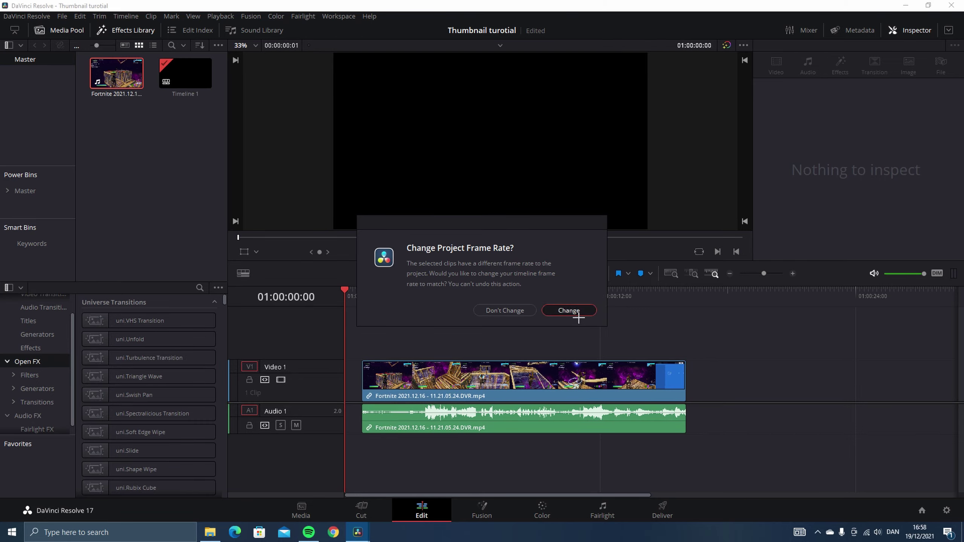
Step: Accept changing the project frame rate to match the Fortnite clip on Timeline 1
click(571, 314)
Step: Park the playhead at 01:00:11:13 and select the clip, trying a split then undoing it
drag(360, 297, 583, 330)
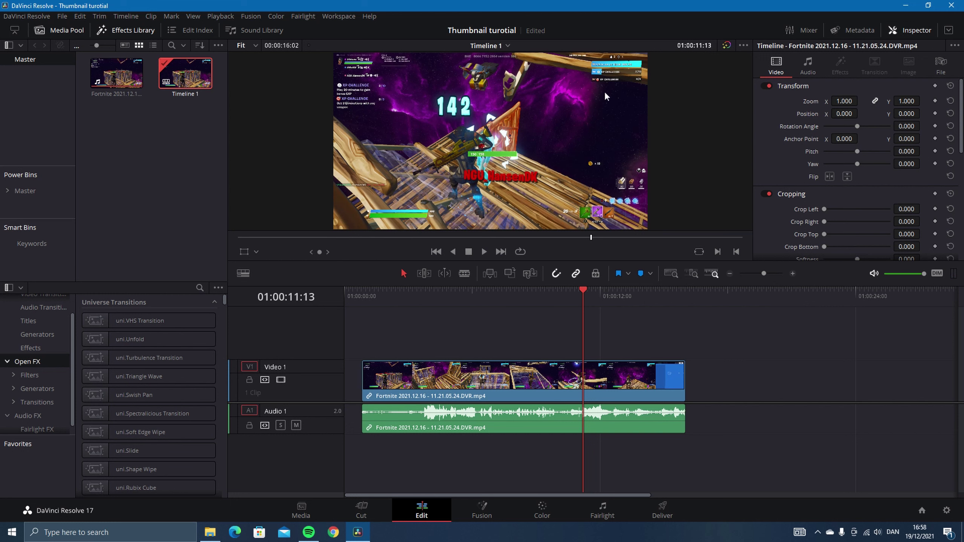
click(567, 397)
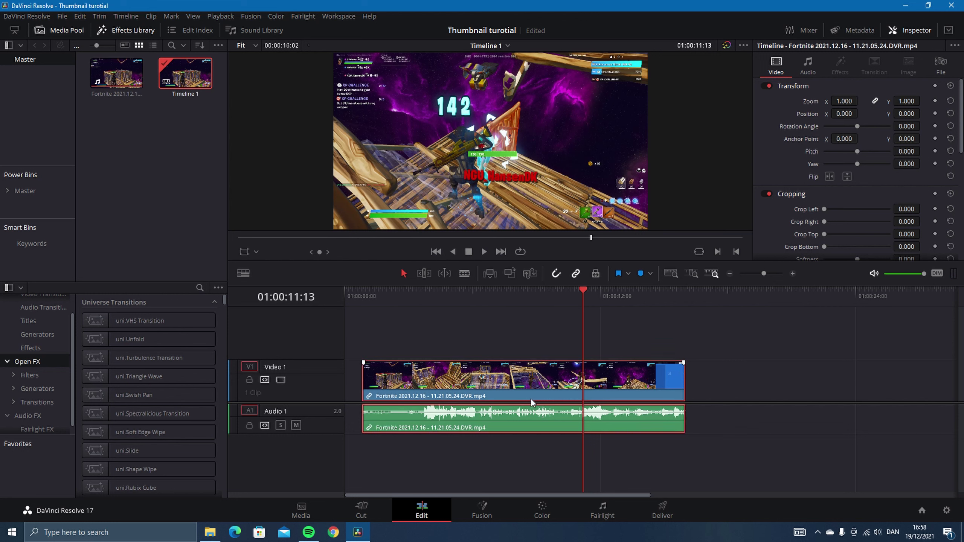
key(ctrl+b)
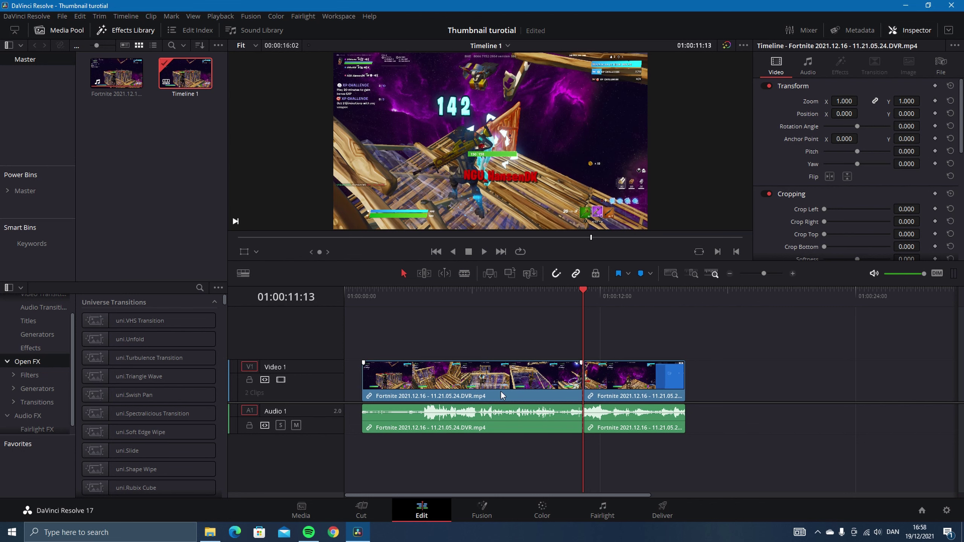
key(ctrl+z)
Step: Turn the clip into a freeze frame through Change Clip Speed
right_click(628, 368)
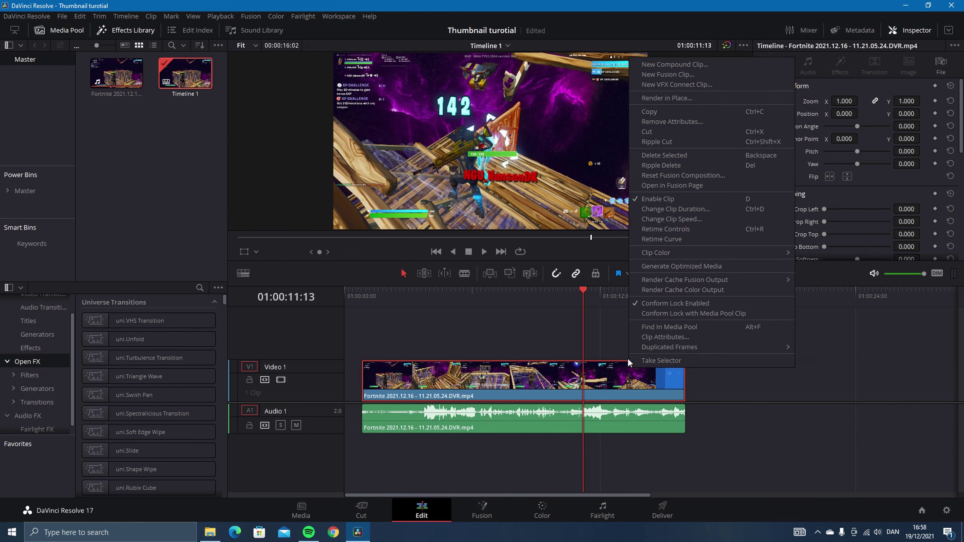
click(592, 390)
right_click(603, 382)
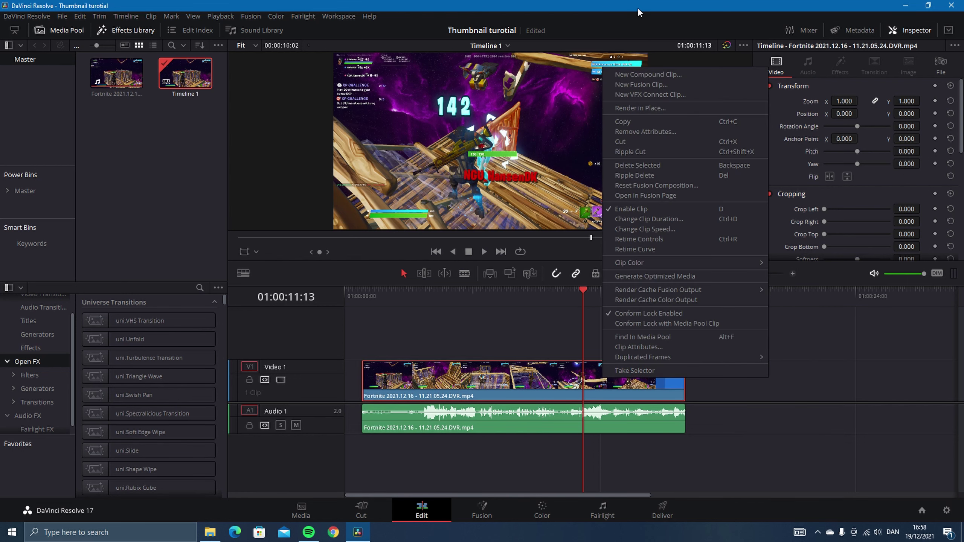
click(631, 229)
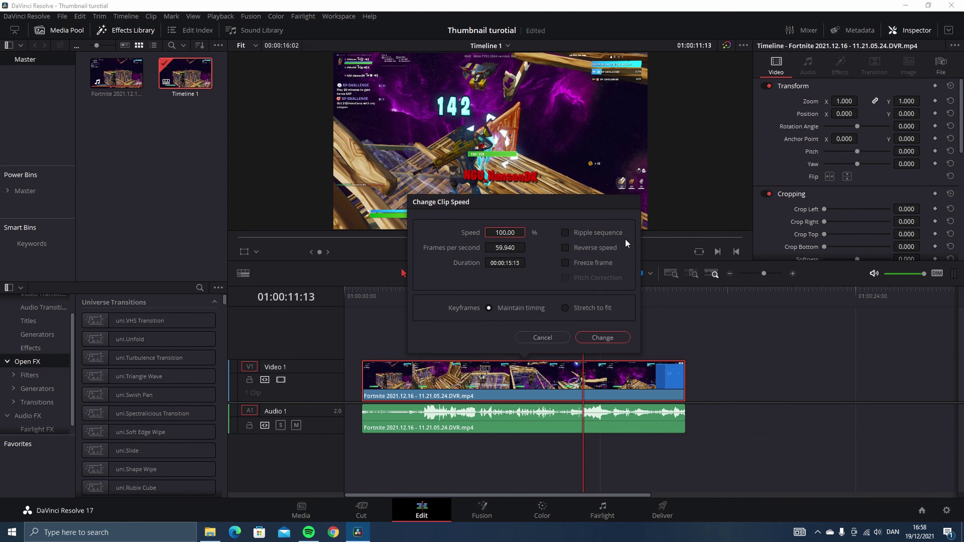
click(565, 263)
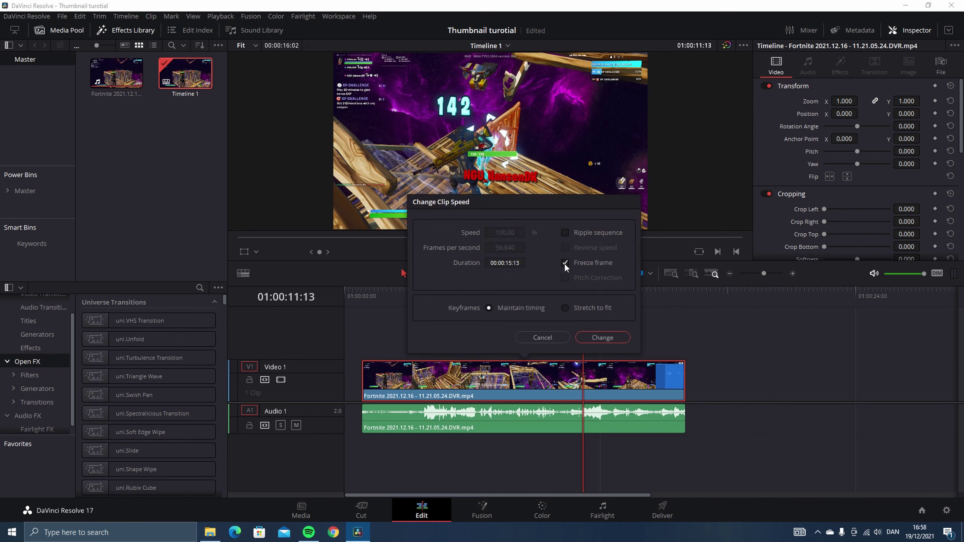
click(597, 336)
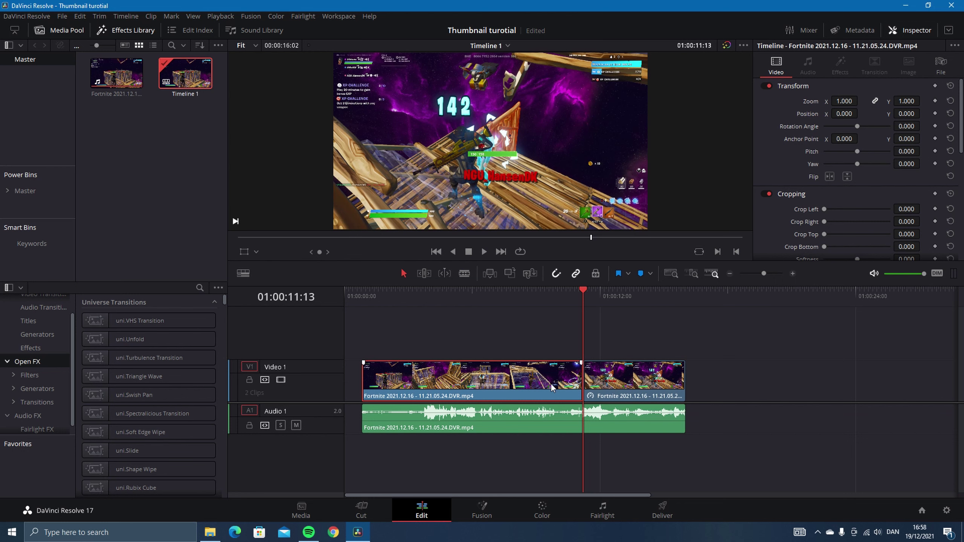
Step: Delete the earlier footage and the audio, slide the freeze frame left, and park at 01:00:09:22
key(Delete)
key(Right)
key(Right)
key(Right)
key(Right)
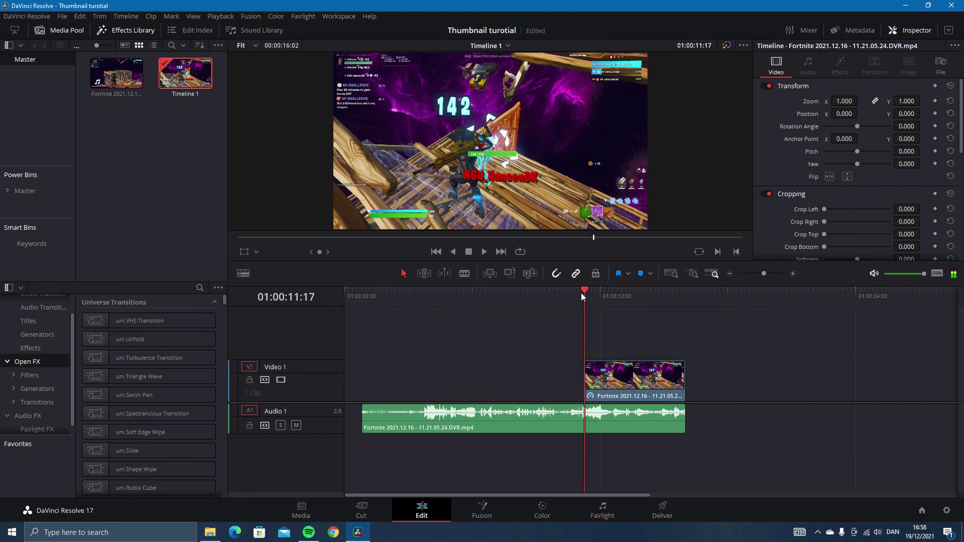
click(582, 296)
click(606, 295)
click(585, 423)
key(Delete)
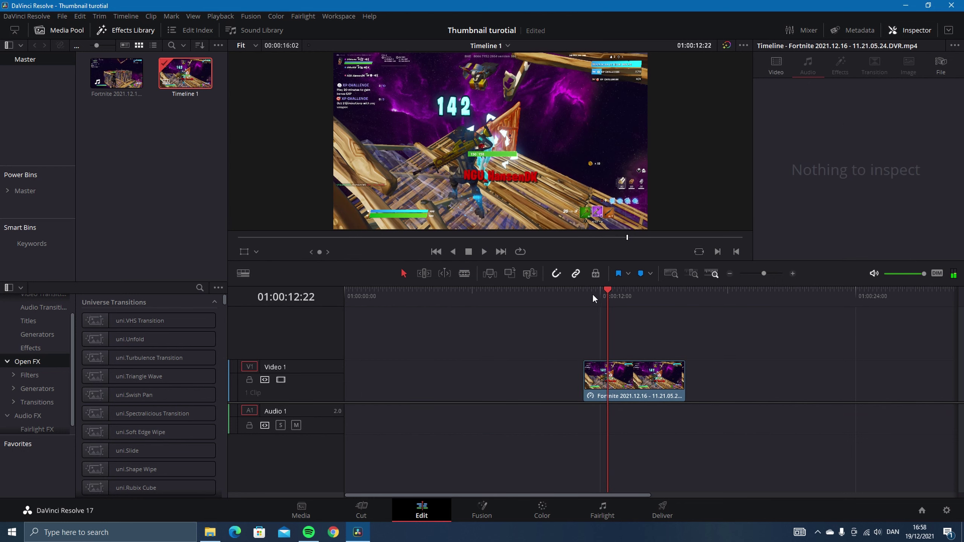
drag(606, 400, 542, 370)
drag(609, 296, 544, 307)
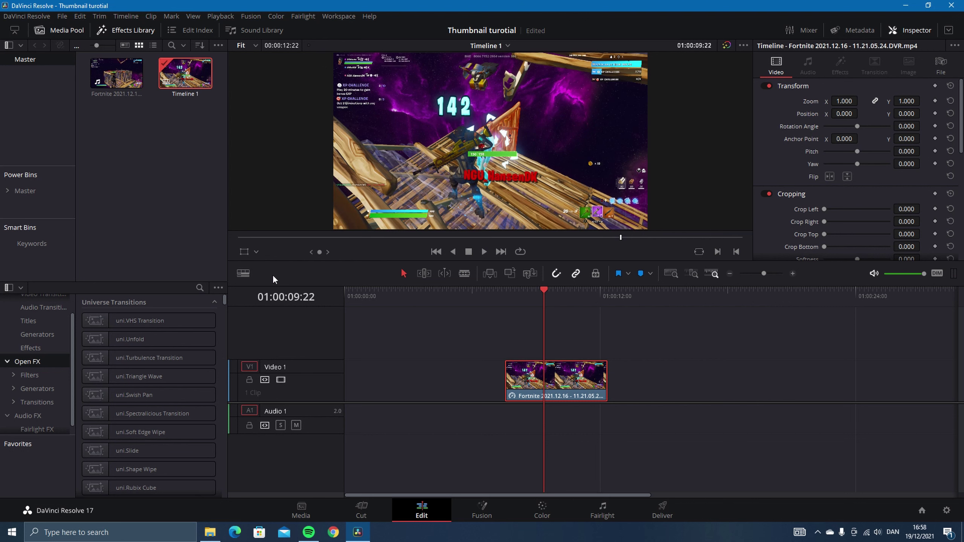
Step: Search 'zoom blur' and drop Zoom Blur onto the freeze-frame clip
click(199, 288)
text(zoom b)
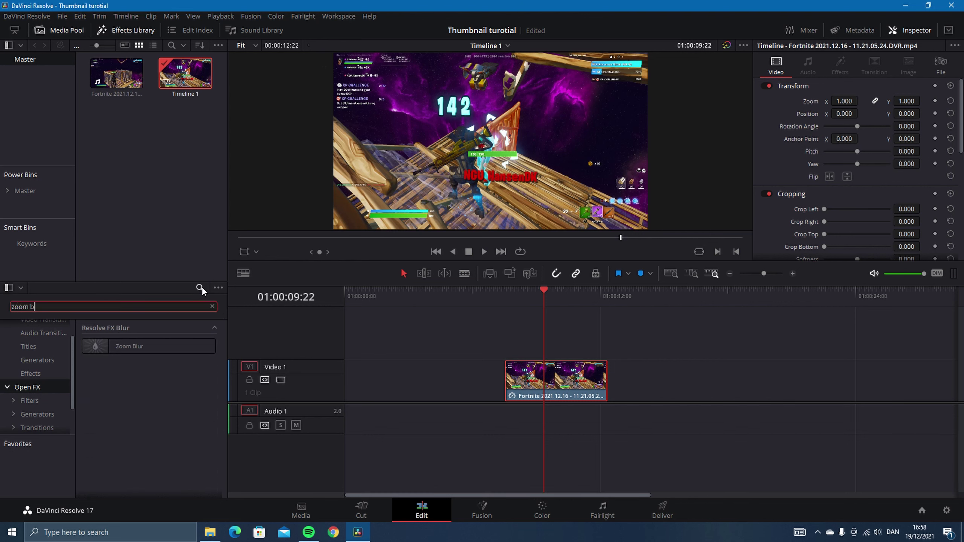
text(lur)
drag(129, 346, 545, 371)
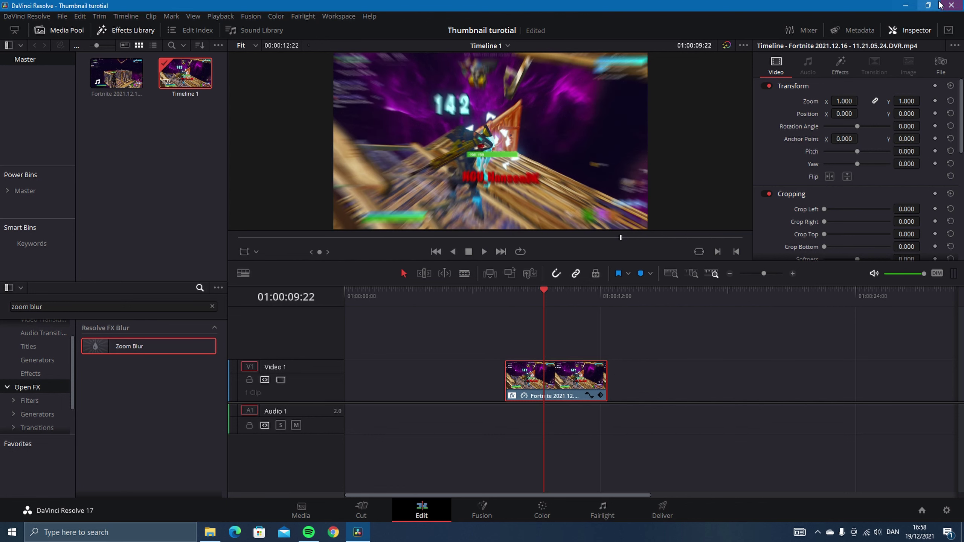
click(841, 68)
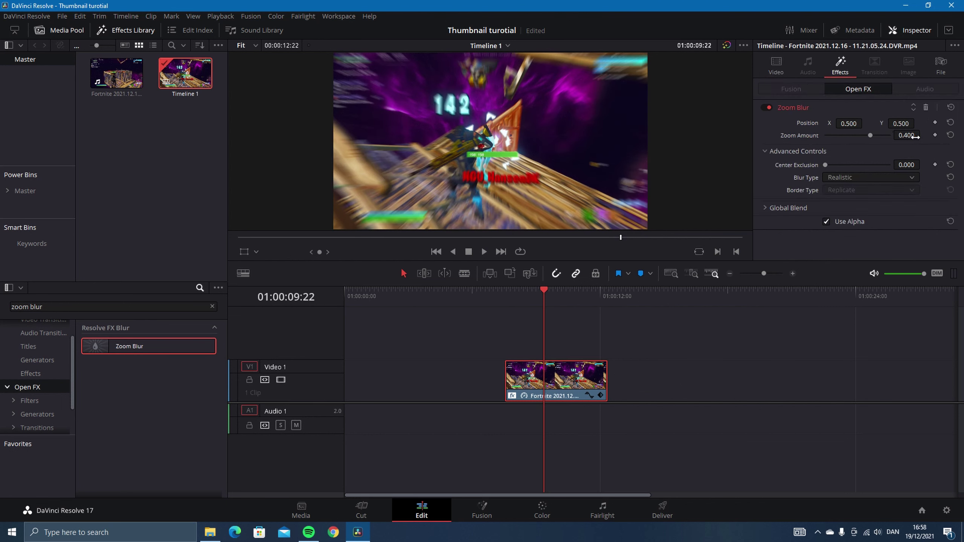
Step: Try Zoom Amount values of 0.300 and 0.200, adjusting Center Exclusion and Zoom Amount by dragging
click(914, 137)
text(0.3)
key(Return)
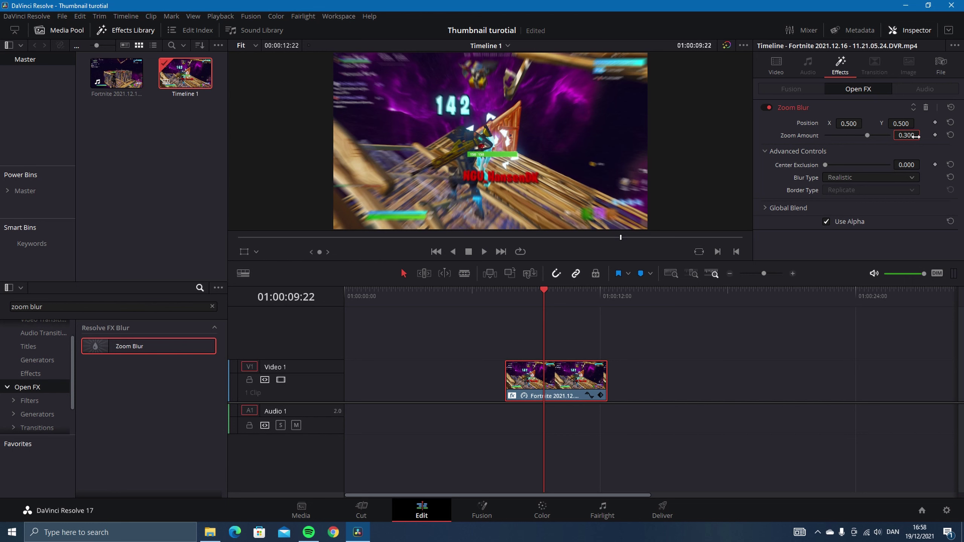
drag(868, 135, 863, 137)
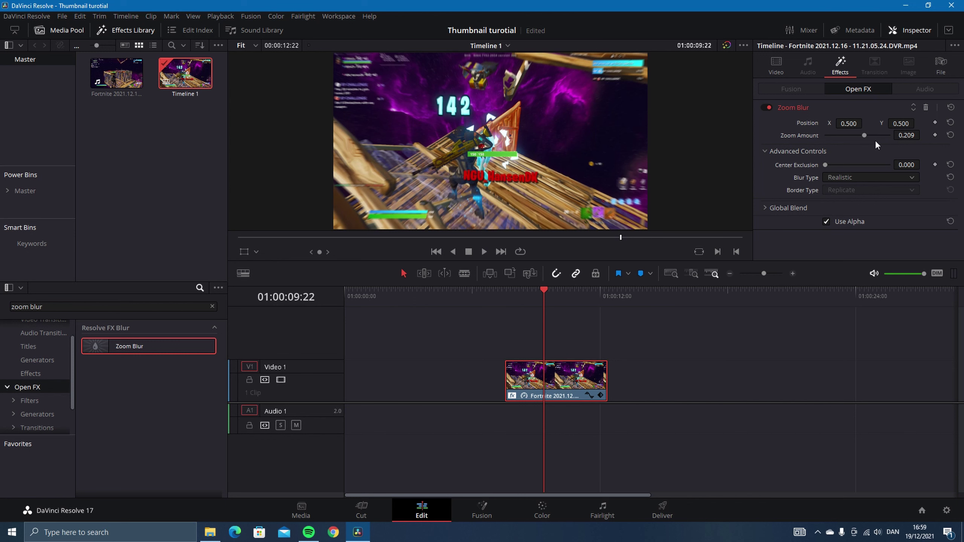
double_click(915, 136)
text(0.2)
key(Return)
drag(825, 166, 840, 163)
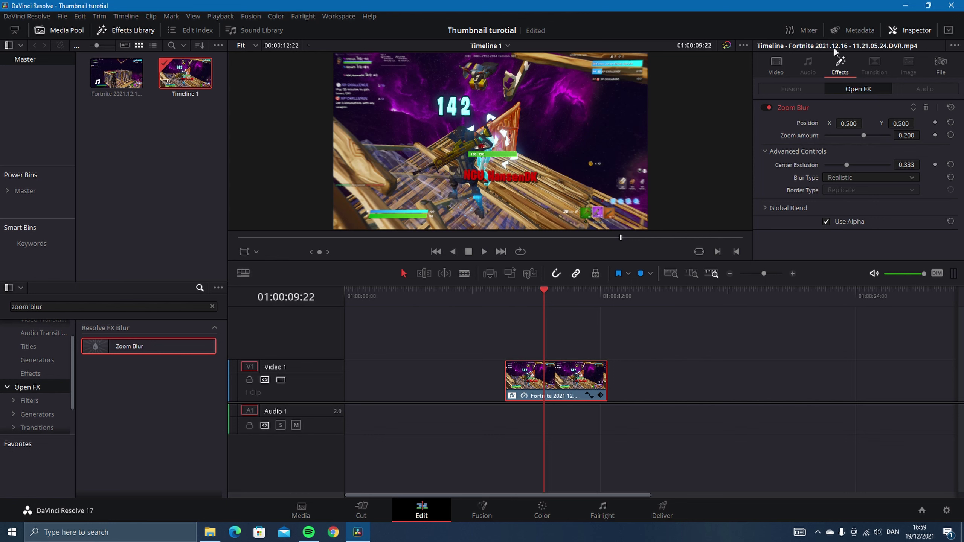
drag(864, 136, 872, 139)
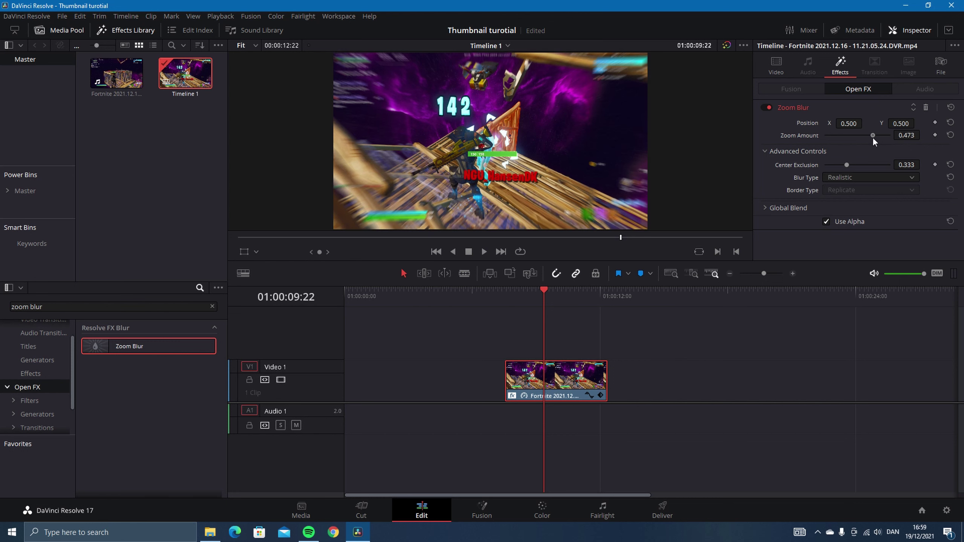
Step: Set Center Exclusion to 0.300 and settle Zoom Amount at 0.300 after trying 0.350
click(911, 166)
key(BackSpace)
text(0.3)
key(Return)
click(910, 135)
text(.35)
key(Return)
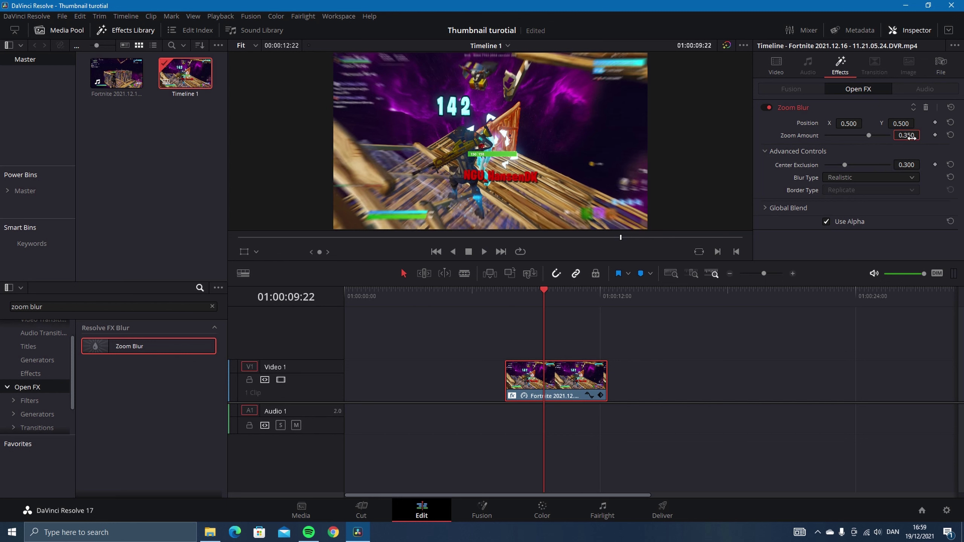
click(915, 139)
text(.3)
key(Return)
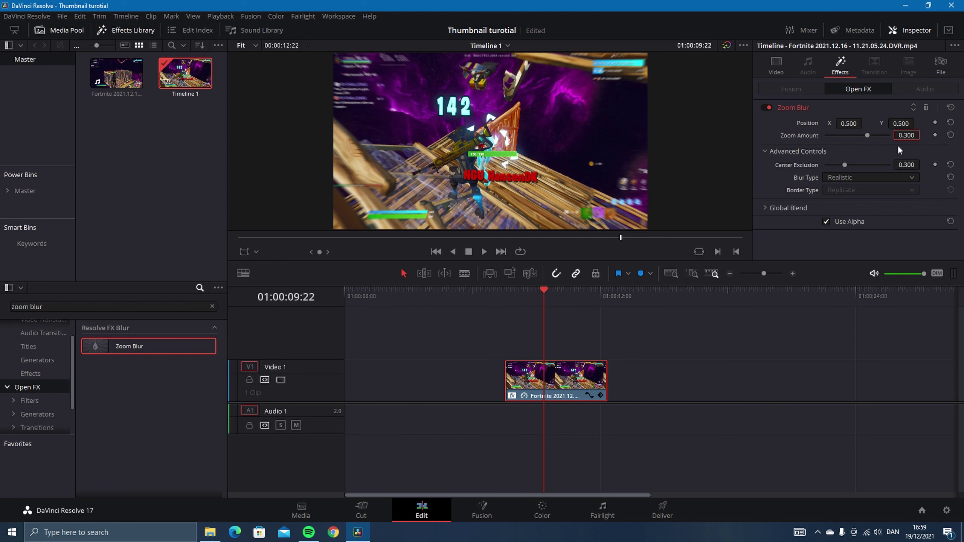
click(714, 393)
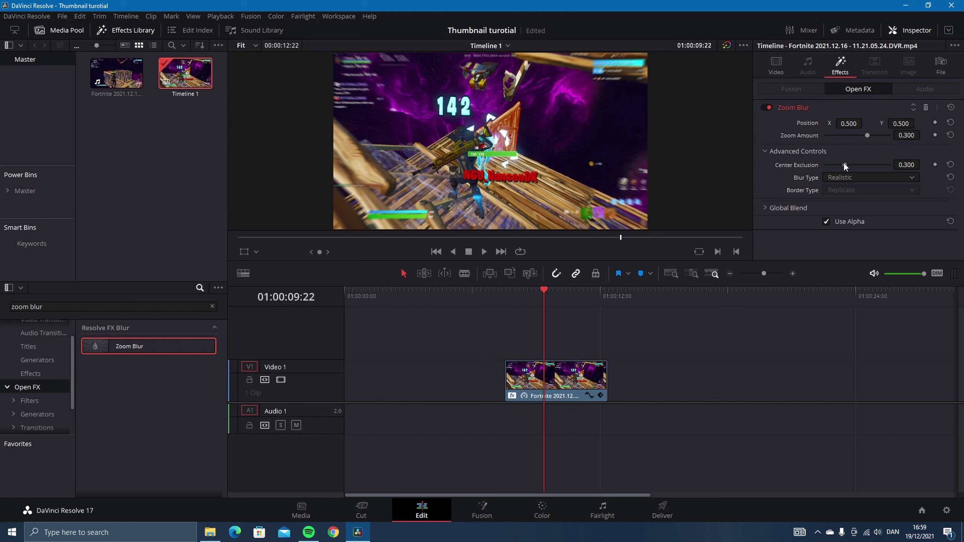
click(556, 381)
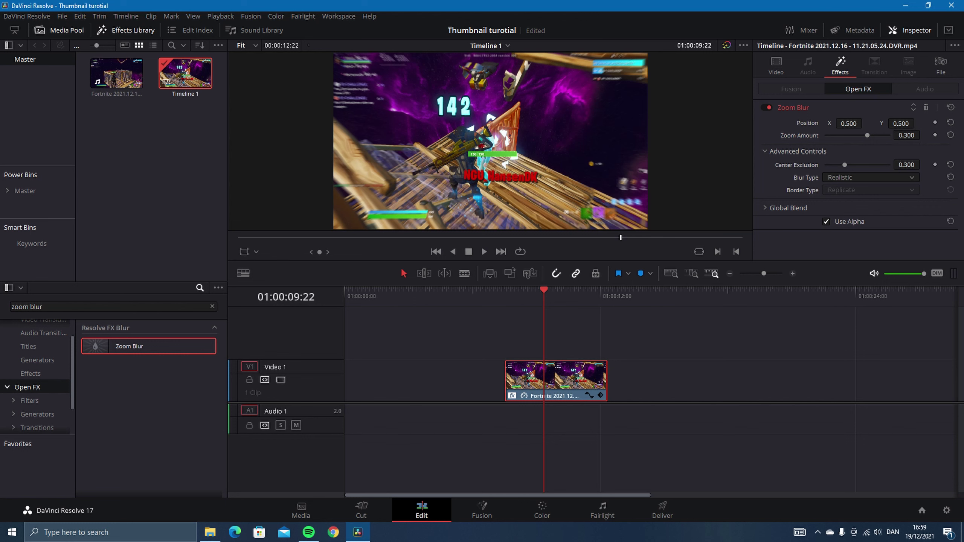
Step: Search 'sharpen', drop Sapphire S_Sharpen onto the freeze frame, and expand its settings
click(212, 308)
text(sharp)
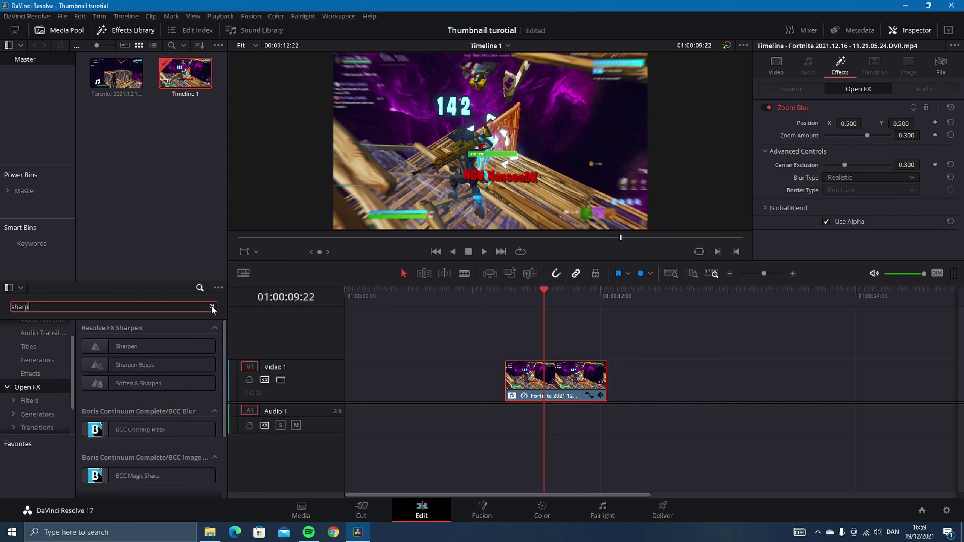
text(en)
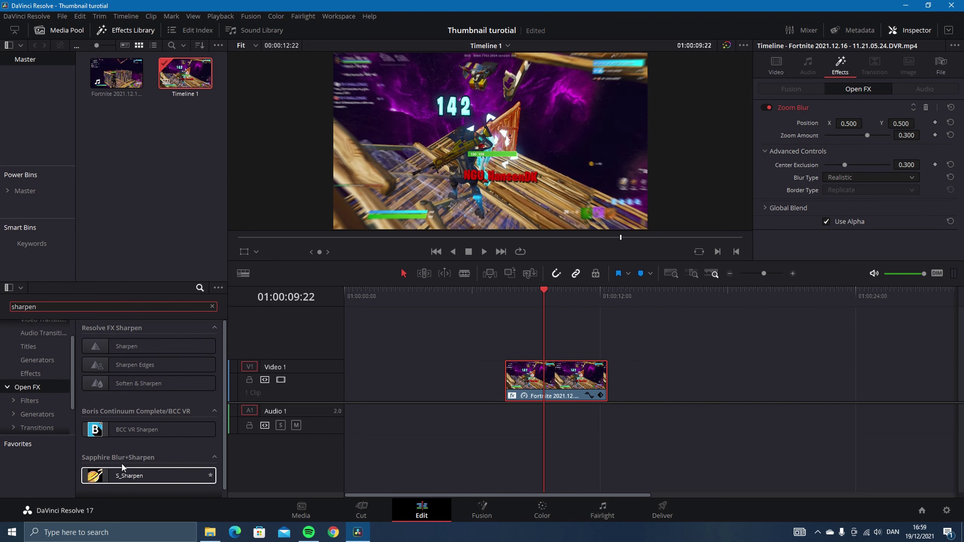
drag(122, 471, 530, 379)
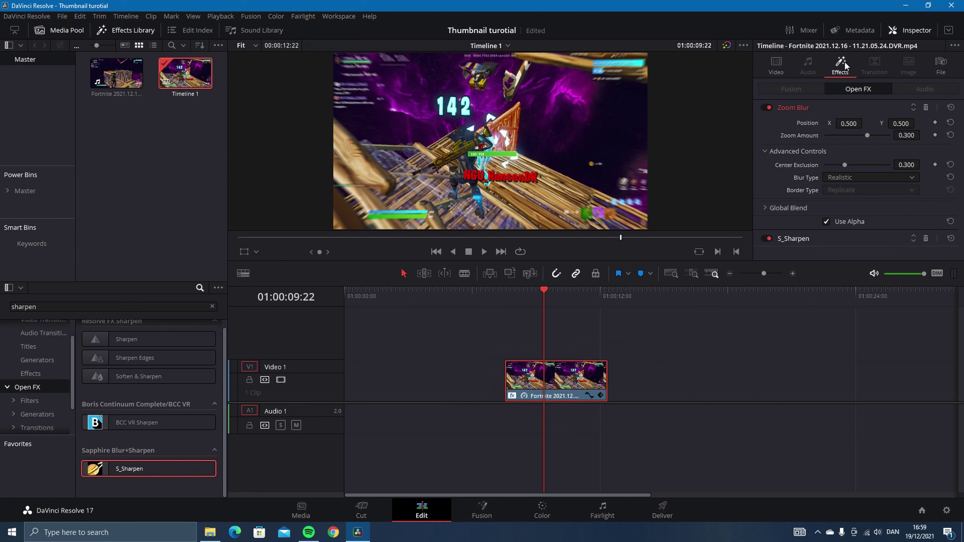
click(789, 238)
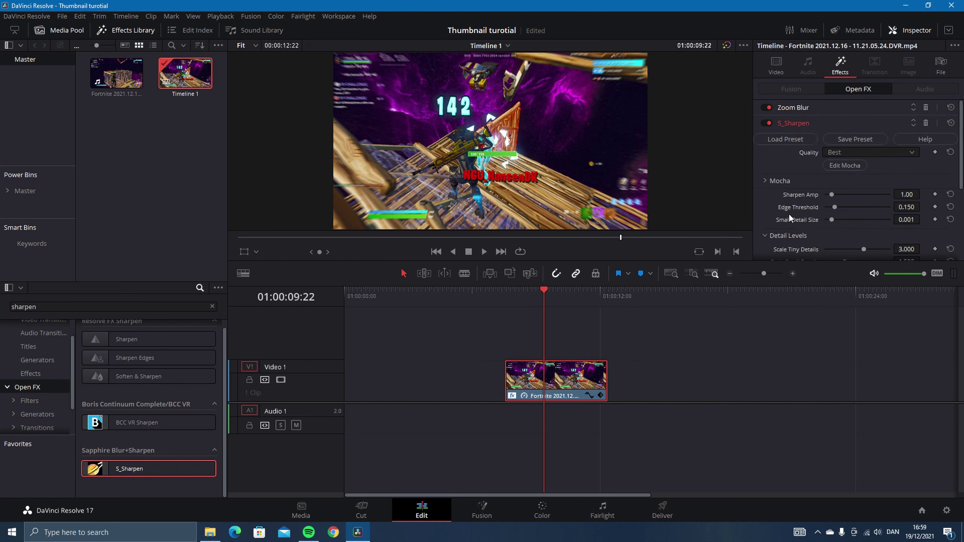
Step: Set Sharpen Amp to 0.5, then 0.25, and finally lower it to 0.20
scroll(811, 186, down, 3)
scroll(873, 183, up, 3)
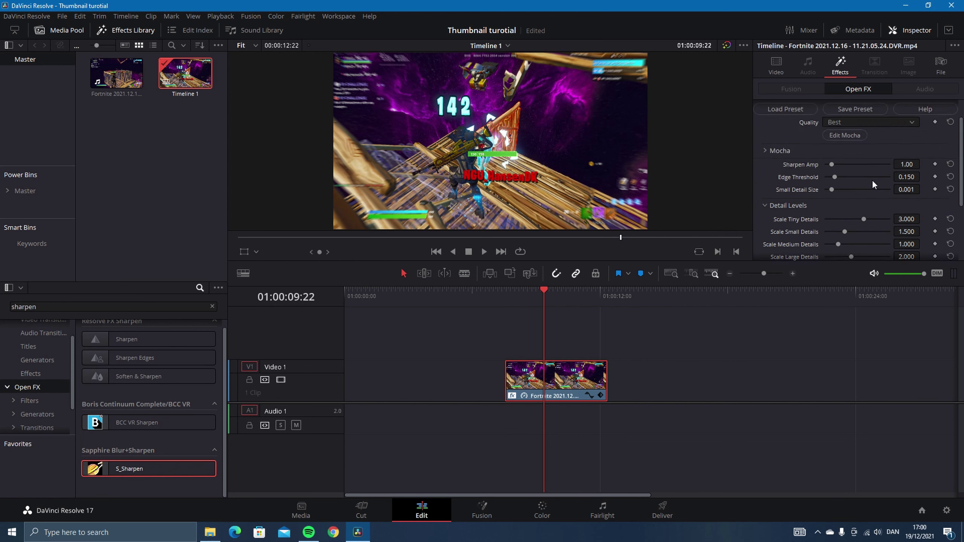
click(907, 164)
text(0.5)
key(Return)
click(912, 164)
text(.25)
key(Return)
drag(913, 164, 913, 163)
Step: Reselect the freeze-frame clip and drag it later on the timeline, past 01:00:09:45
drag(546, 298, 525, 307)
click(405, 355)
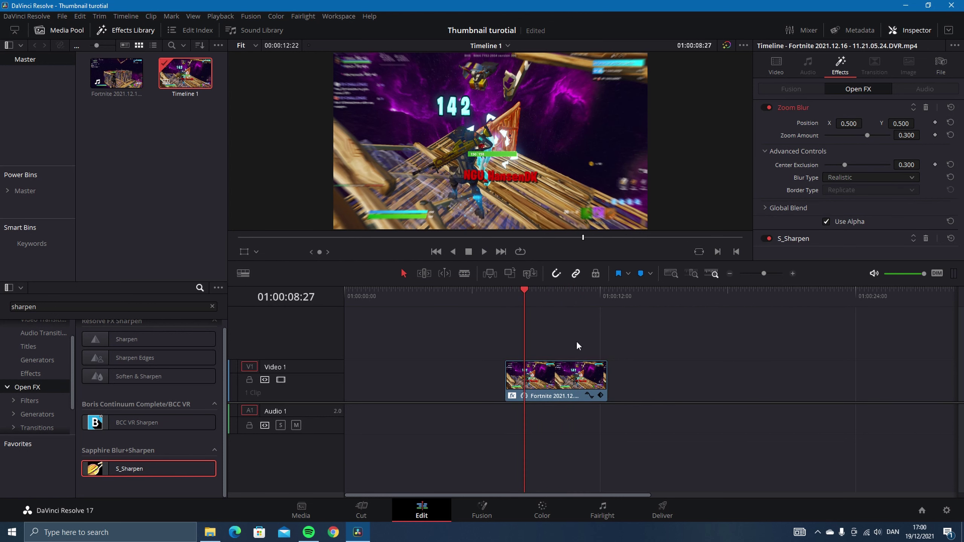
click(539, 382)
drag(523, 300, 551, 311)
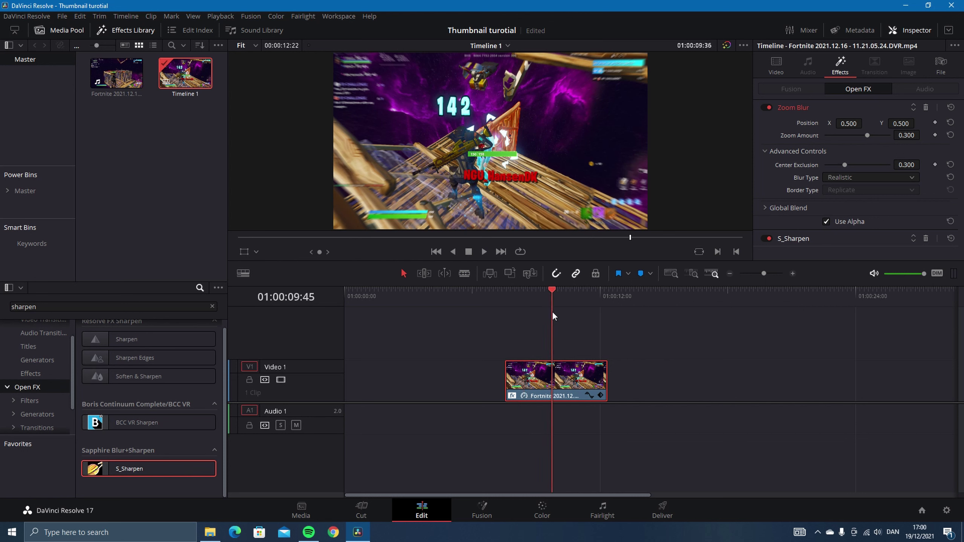
drag(516, 382, 639, 340)
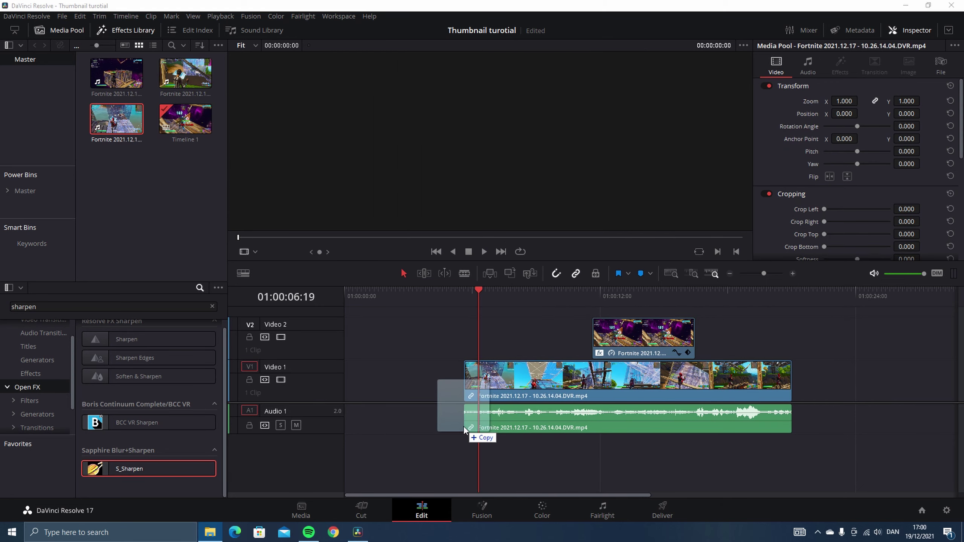
Step: Place the Fortnite recording at the start of Video 1 and push the Video 2 clip right
drag(463, 425, 463, 425)
drag(553, 376, 389, 397)
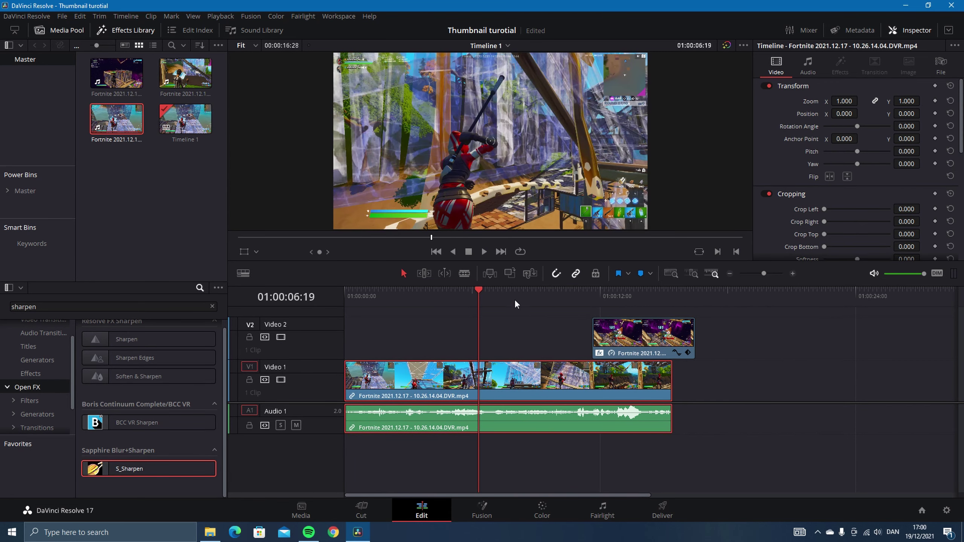
drag(633, 342, 767, 346)
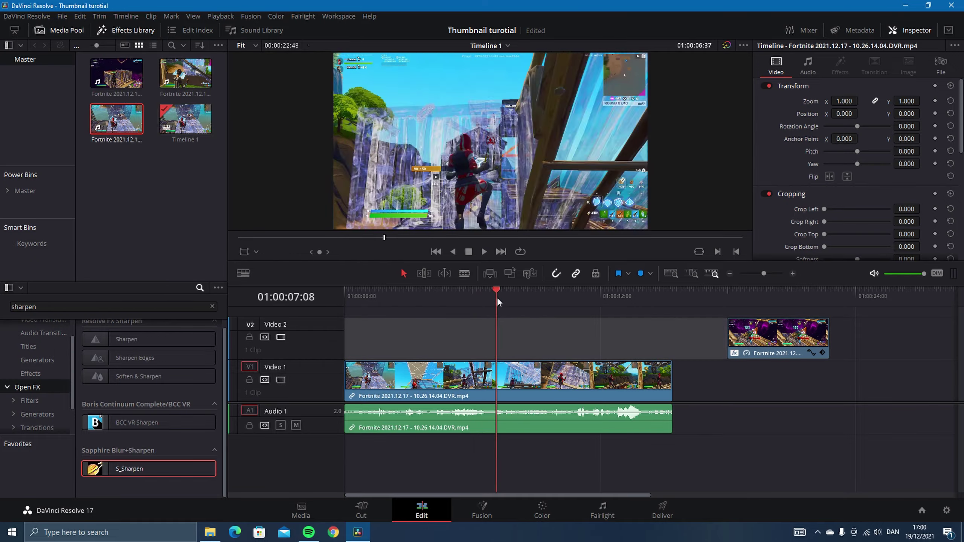
Step: Scrub to frame 01:00:13:04 and select the Video 1 clip
drag(497, 297, 623, 336)
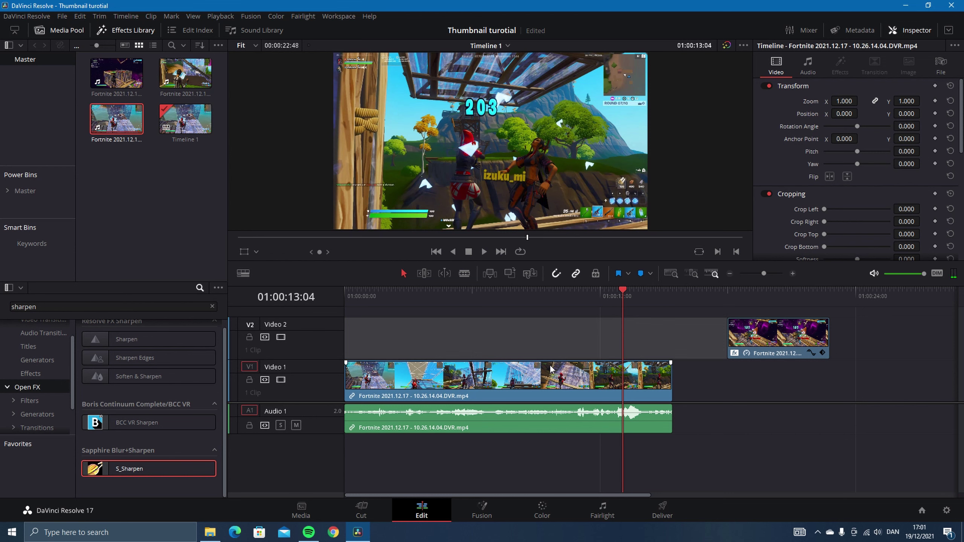
key(Right)
key(Left)
key(Right)
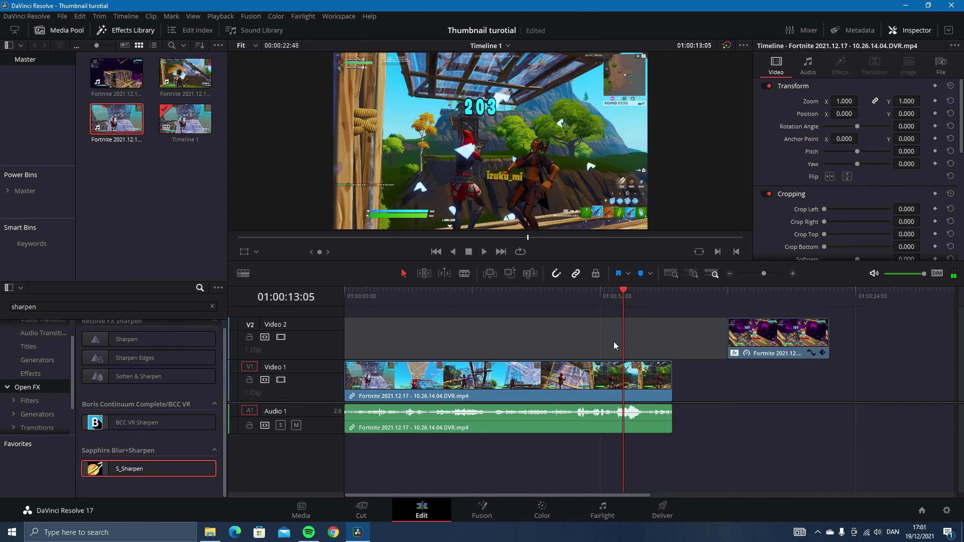
key(Left)
click(615, 375)
Step: Add a marker at 13:04 and turn the Video 1 clip into a freeze frame
key(m)
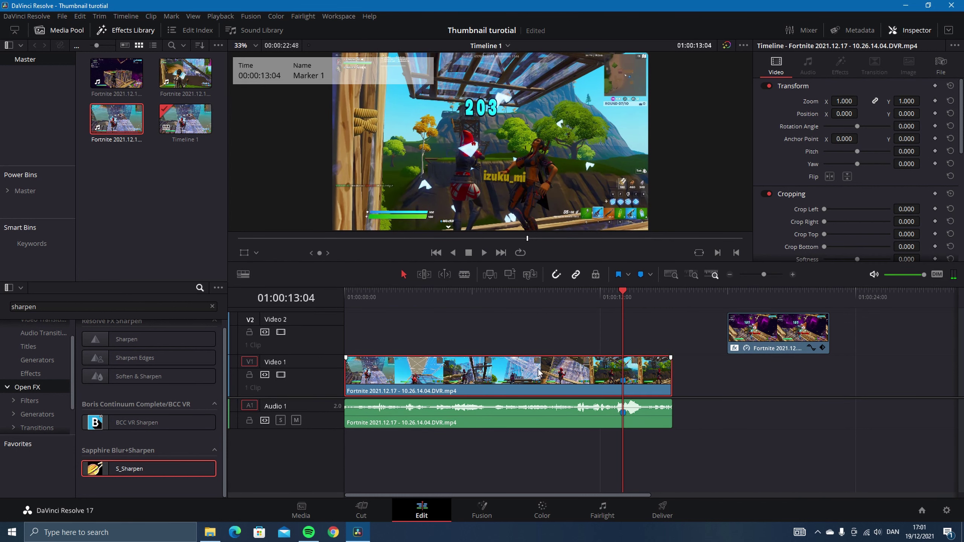
right_click(538, 374)
click(571, 218)
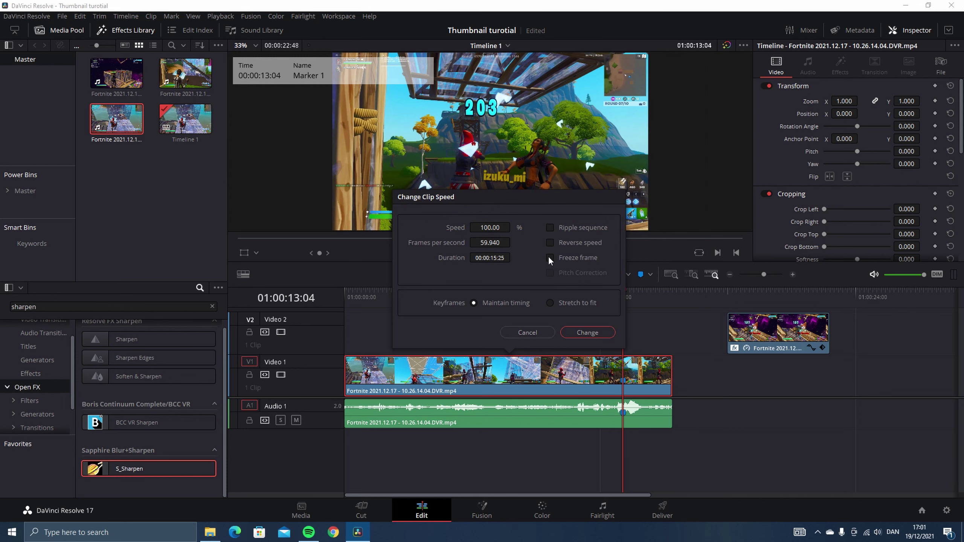
click(549, 257)
click(587, 332)
Step: Delete the leftover audio, nudge the freeze frame left, and add S_Sharpen to it
click(619, 424)
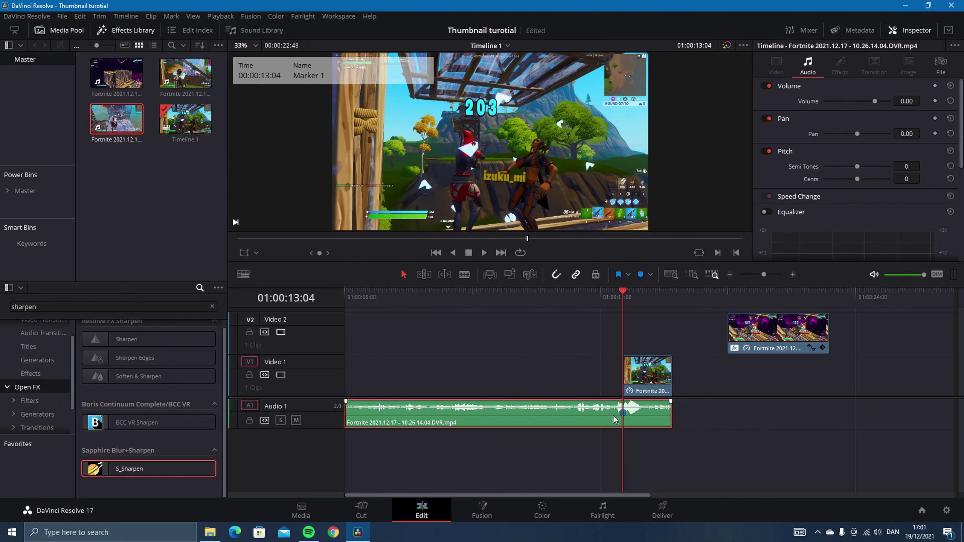
key(Delete)
drag(645, 374, 623, 372)
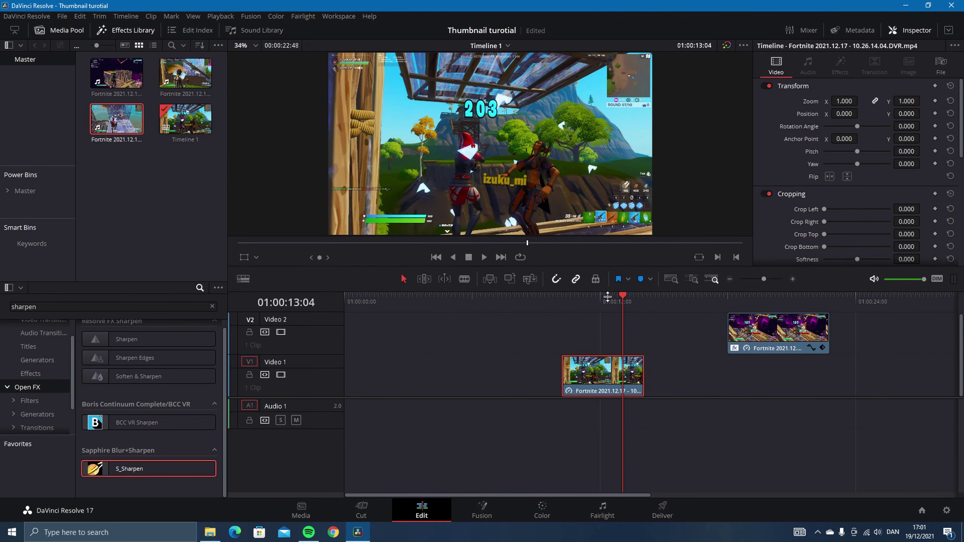
drag(117, 469, 631, 376)
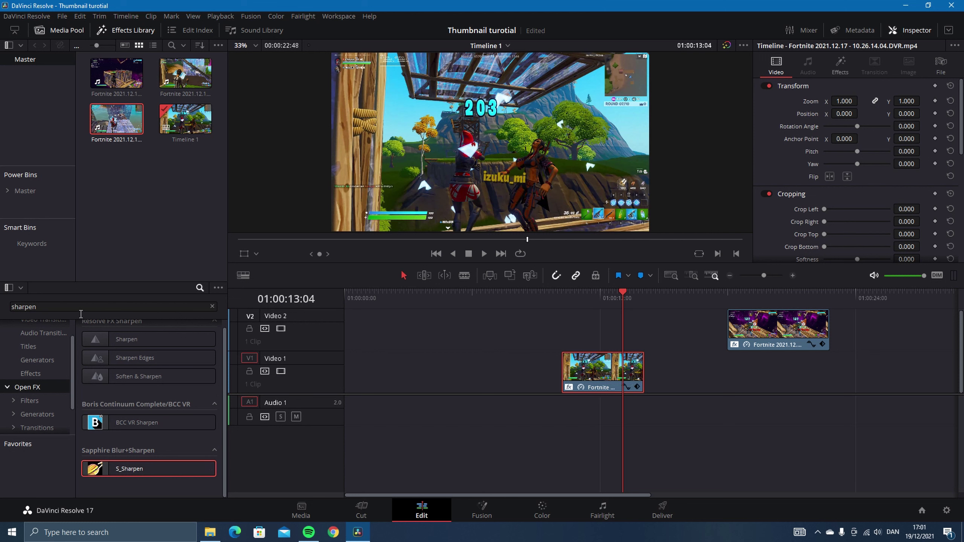
Step: Search 'zoom blur' and apply Zoom Blur to the 13:04 freeze frame, expanding its settings
click(81, 312)
key(ctrl+a)
text(zoom blur)
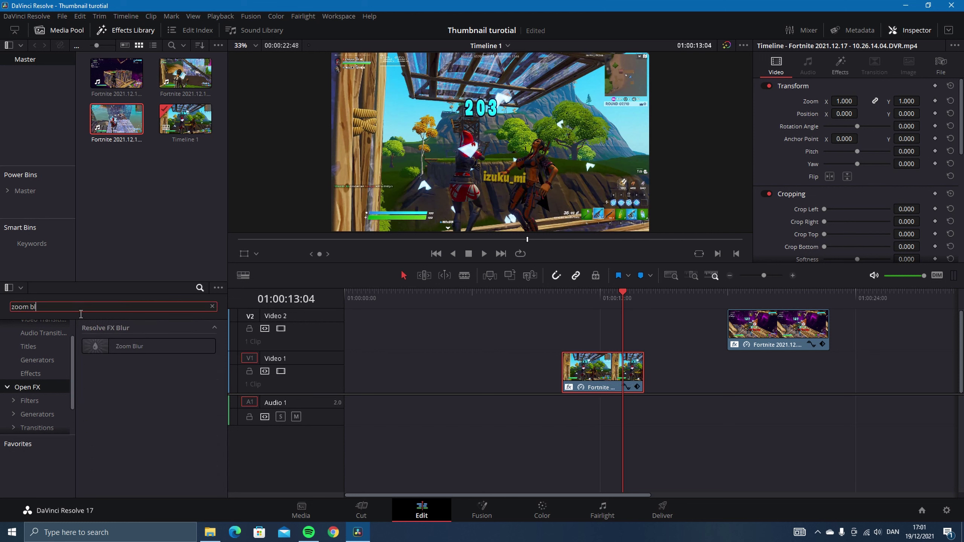
double_click(129, 346)
click(839, 67)
scroll(911, 243, down, 5)
click(793, 256)
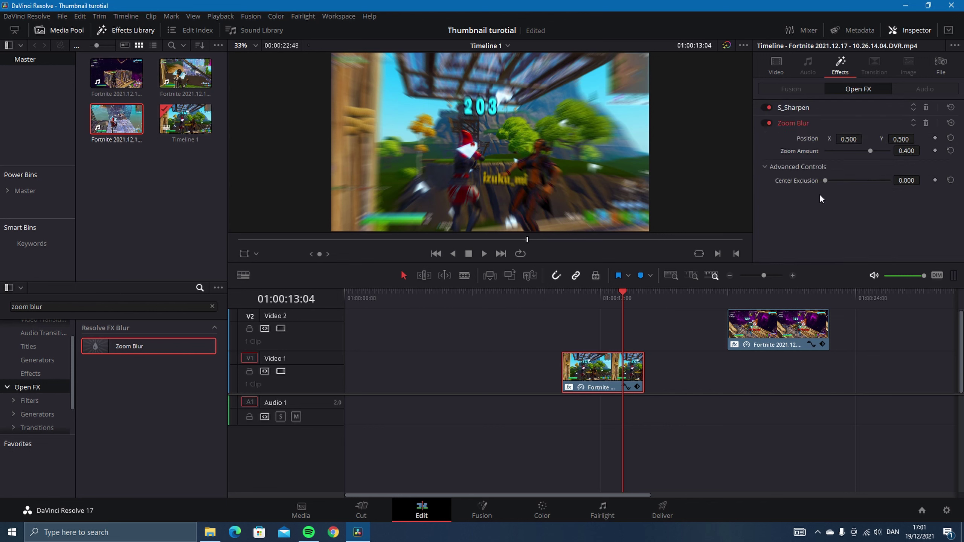
Step: Set Zoom Amount 0.300, Center Exclusion 0.200 and S_Sharpen Sharpen Amp 0.50
click(909, 151)
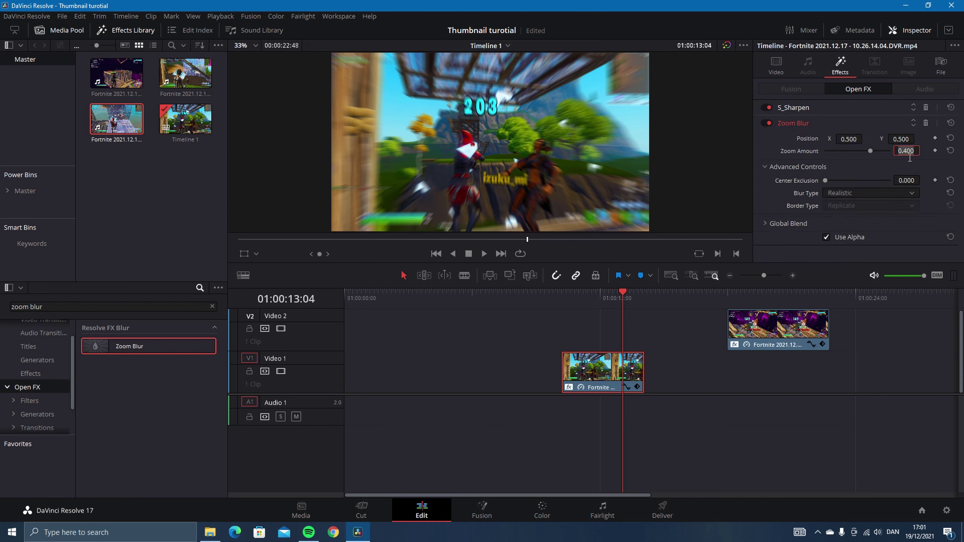
text(0.3)
key(Return)
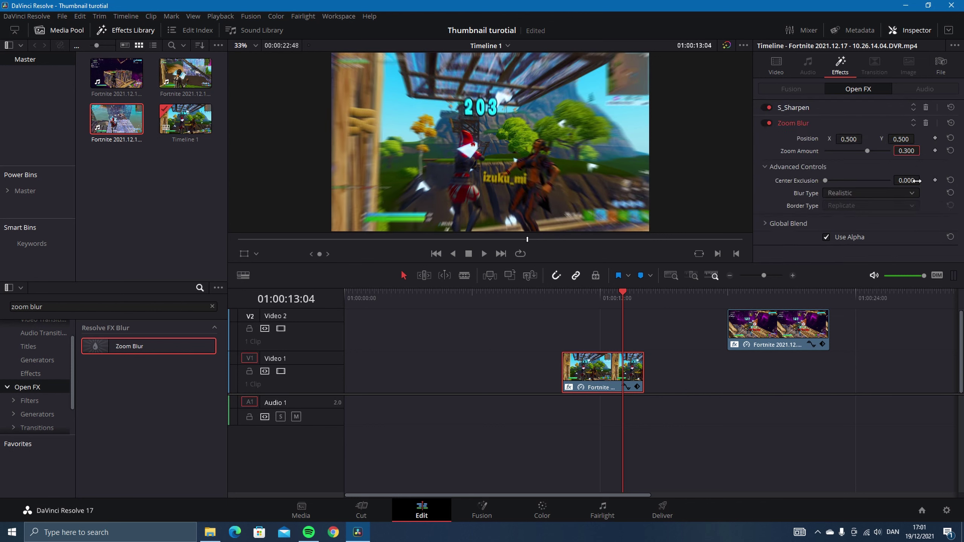
click(915, 180)
text(0.2)
key(Return)
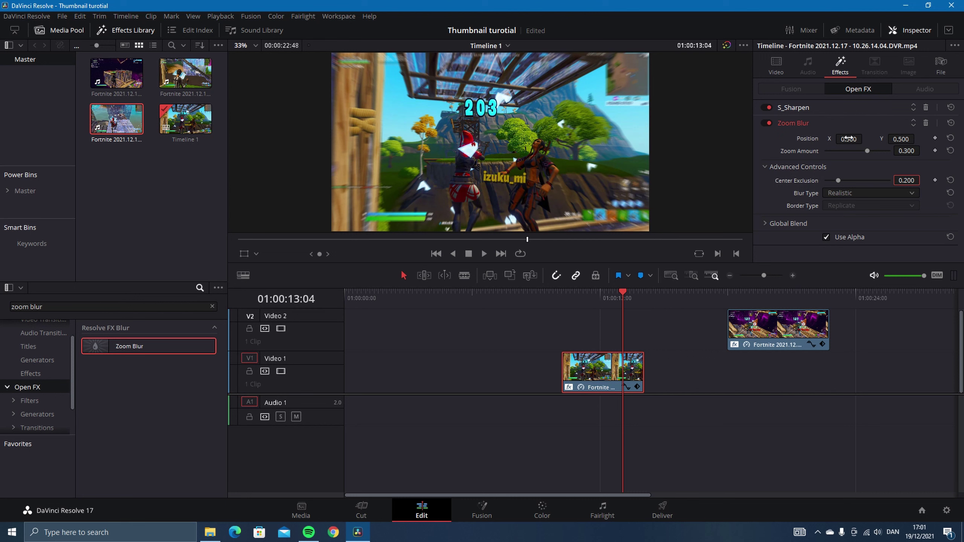
click(796, 109)
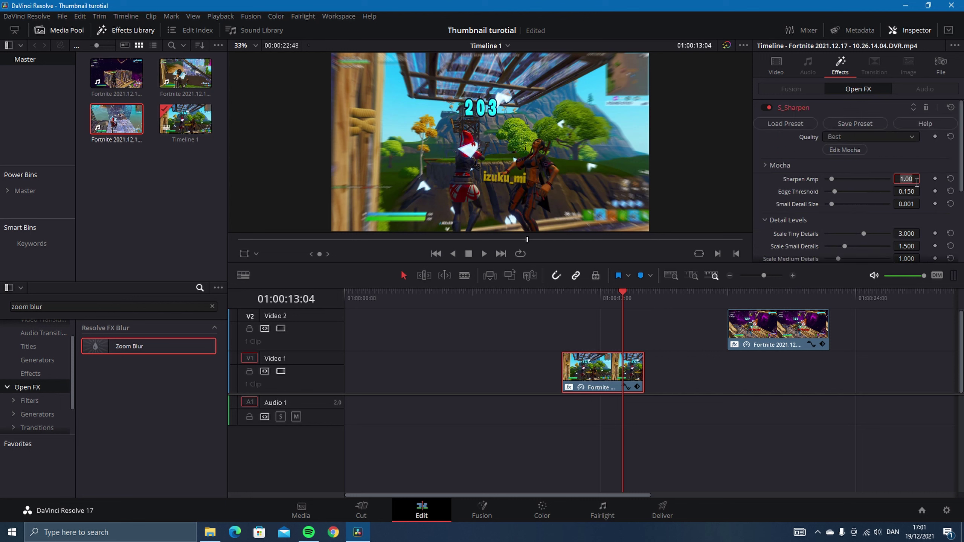
text(0.5)
key(Return)
Step: Slide the Video 2 clip left, preview, and return the playhead to the freeze frame on the Color page
drag(772, 324, 680, 324)
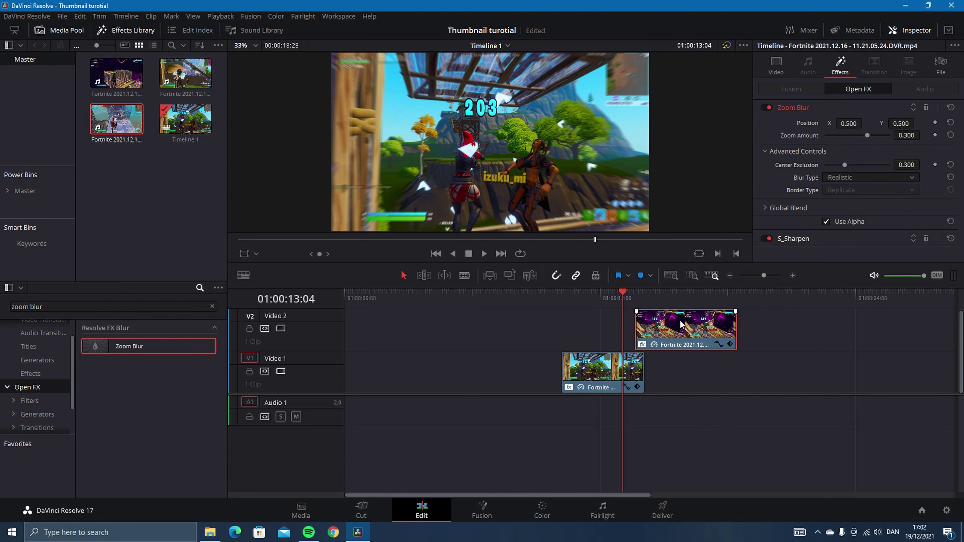
drag(622, 330, 599, 333)
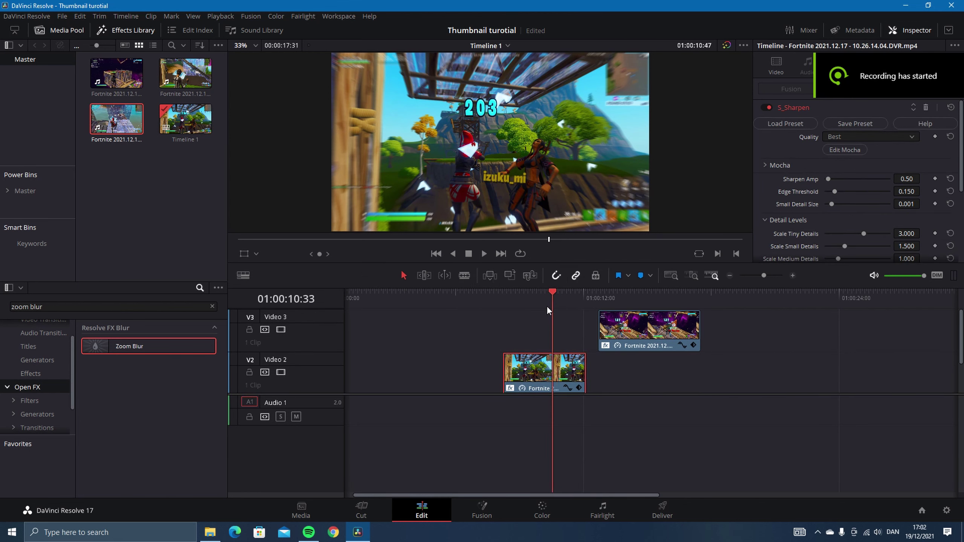
drag(546, 306, 525, 334)
click(540, 522)
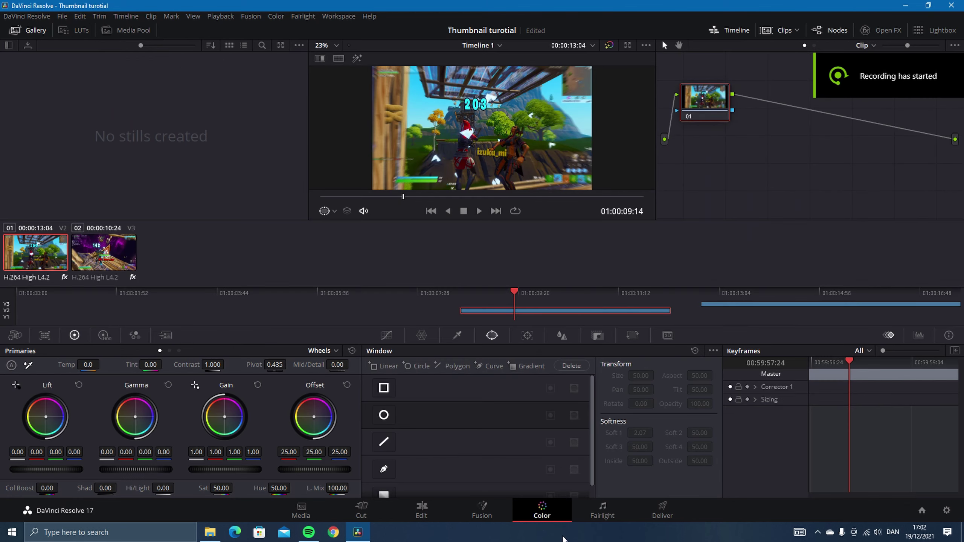
Step: Grab a still of the blurred freeze frame and export it with JPEG Files as the type
right_click(471, 95)
click(495, 100)
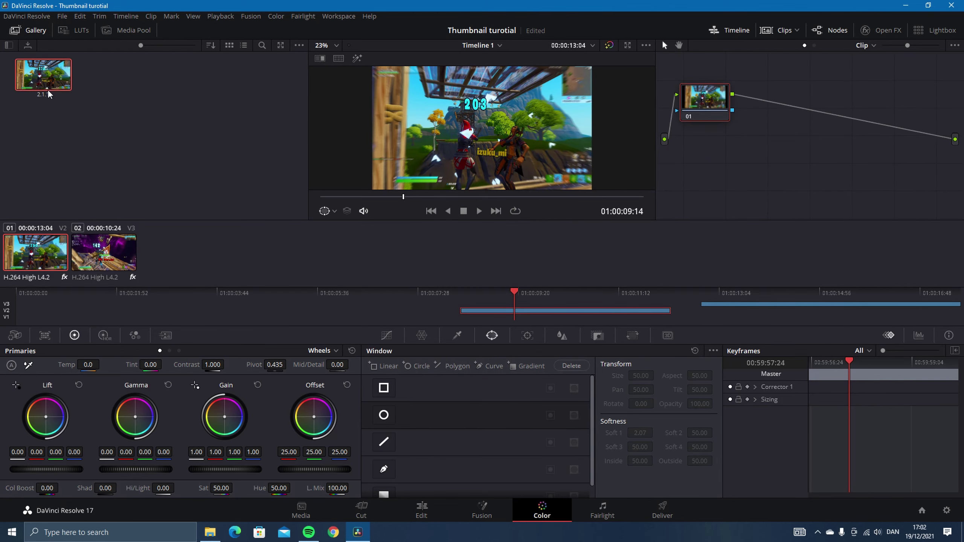
right_click(46, 68)
click(69, 182)
scroll(57, 144, down, 3)
click(122, 188)
click(108, 243)
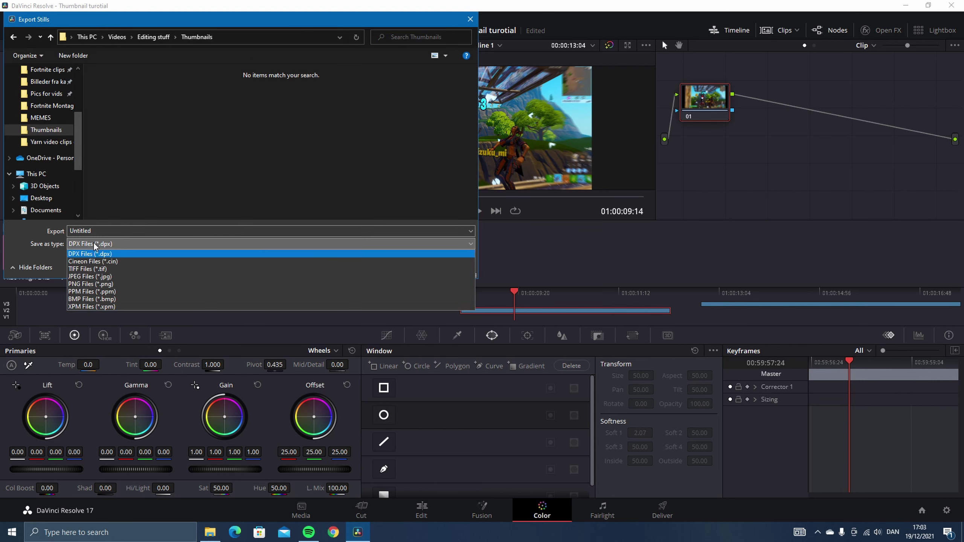
click(84, 278)
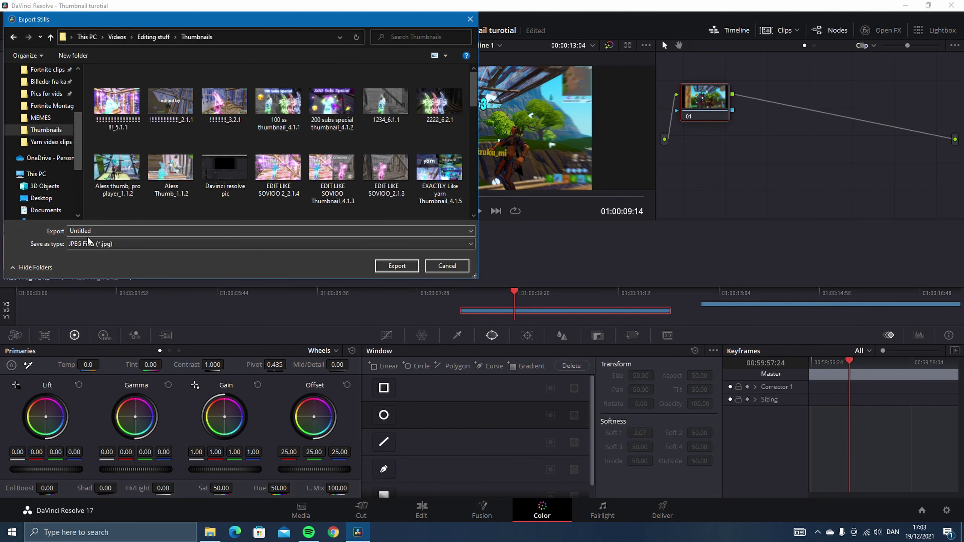
Step: Name the export 'INSANE Thumbnail', save it, and go back to the Edit page
double_click(100, 231)
key(BackSpace)
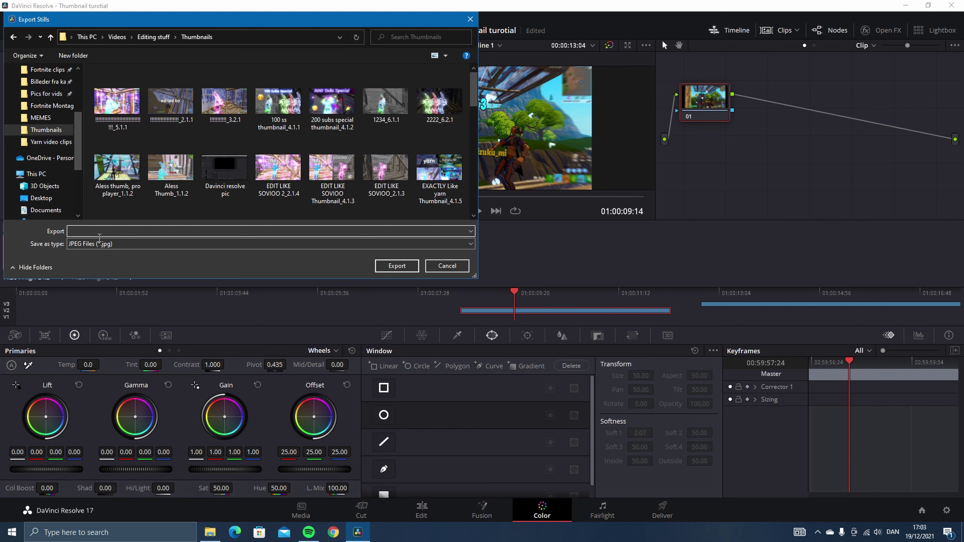
text(INSANE)
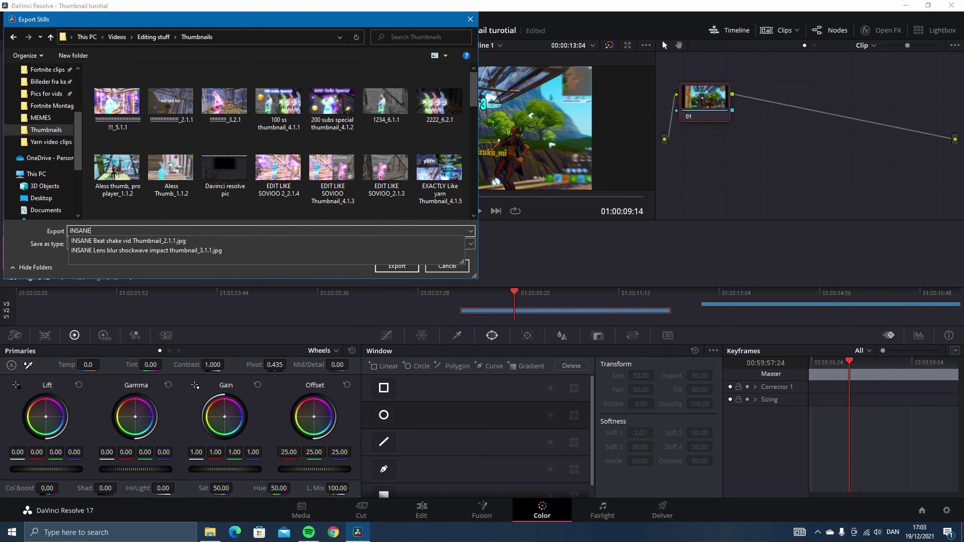
text( Thumbnail)
key(Return)
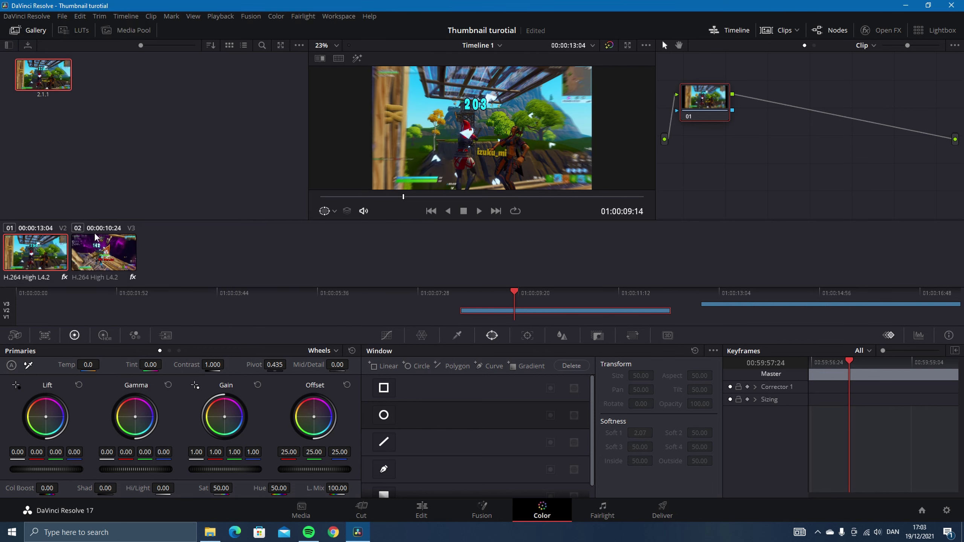
click(422, 510)
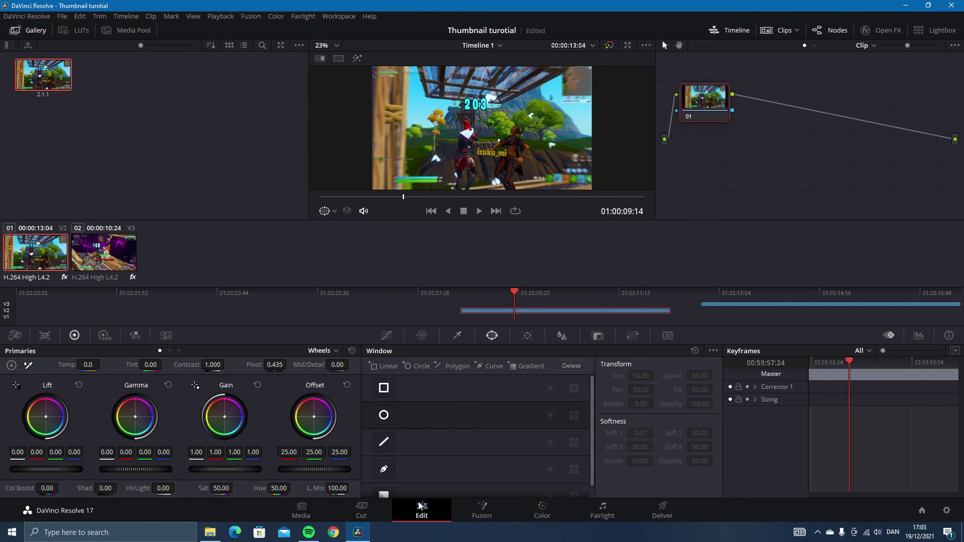
Step: Open the exported INSANE Thumbnail_2.1.1.jpg from the Thumbnails folder in Photos
click(213, 536)
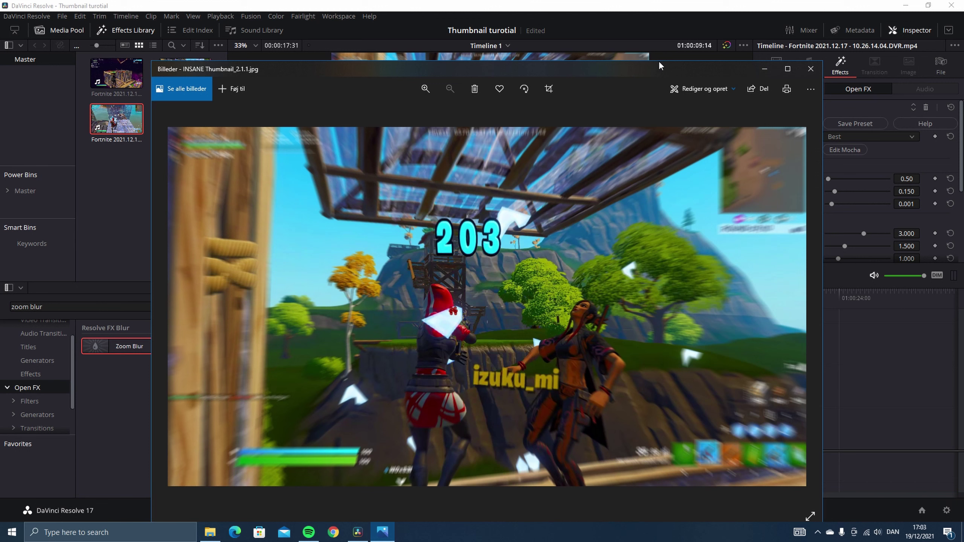
Step: Shrink the Photos window, close it, and bring the Resolve Edit page back to the front
drag(658, 60, 658, 227)
drag(823, 332, 439, 332)
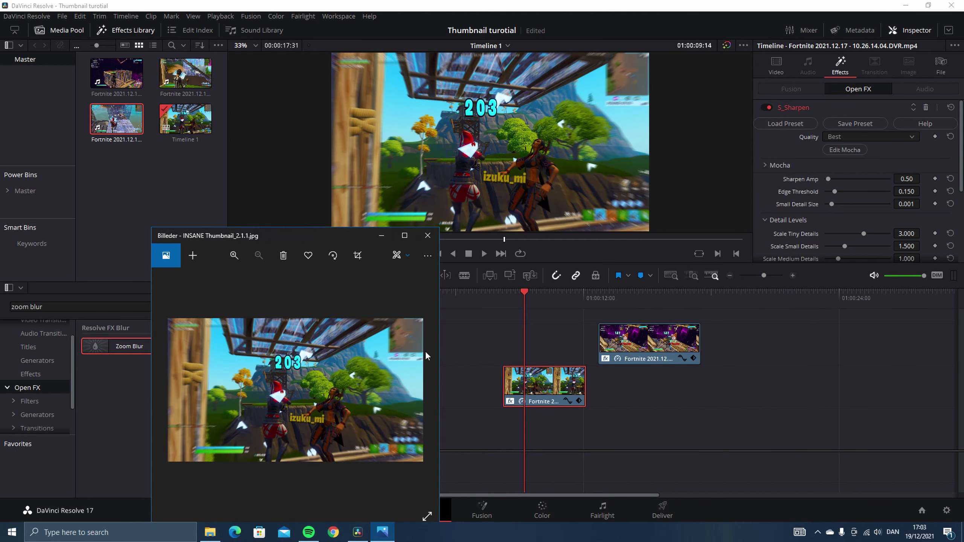
click(428, 235)
click(548, 341)
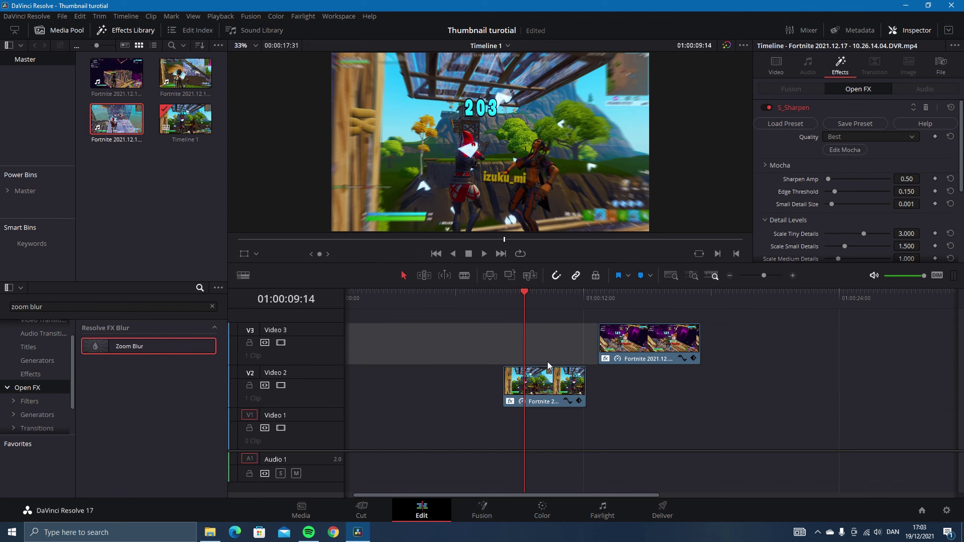